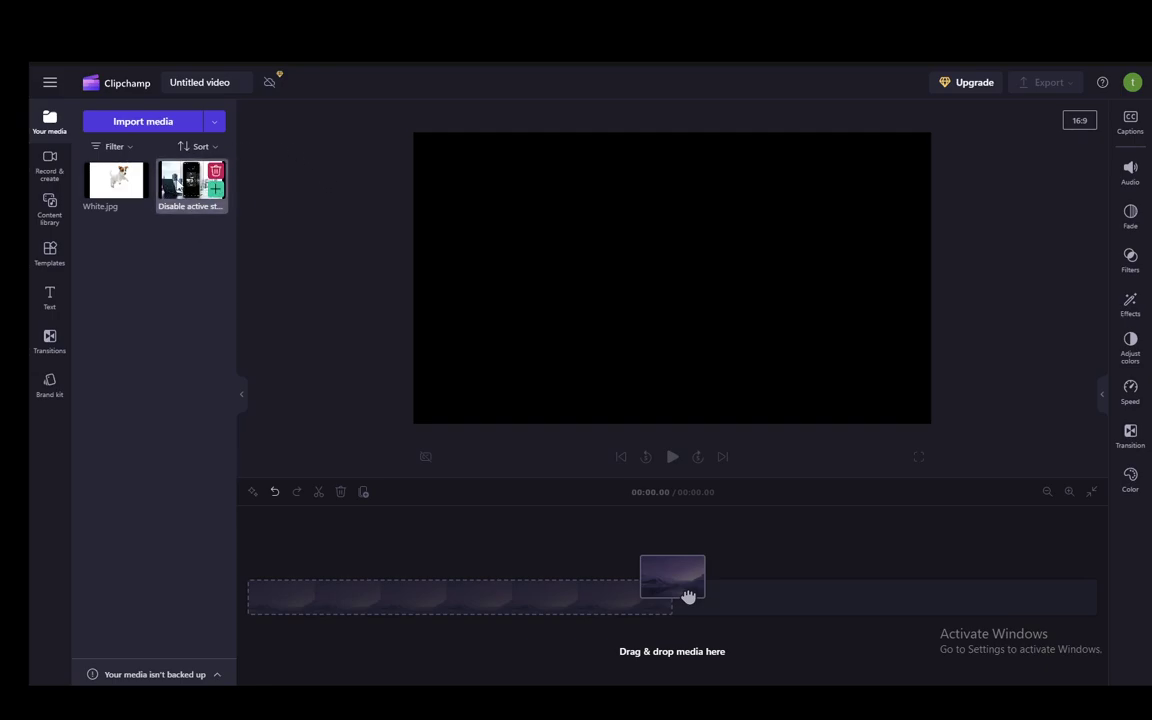
Step: Add the Instagram tutorial video to the timeline and set its speed to 0.1x (about 19:56 long)
left_click_drag(190, 180, 445, 605)
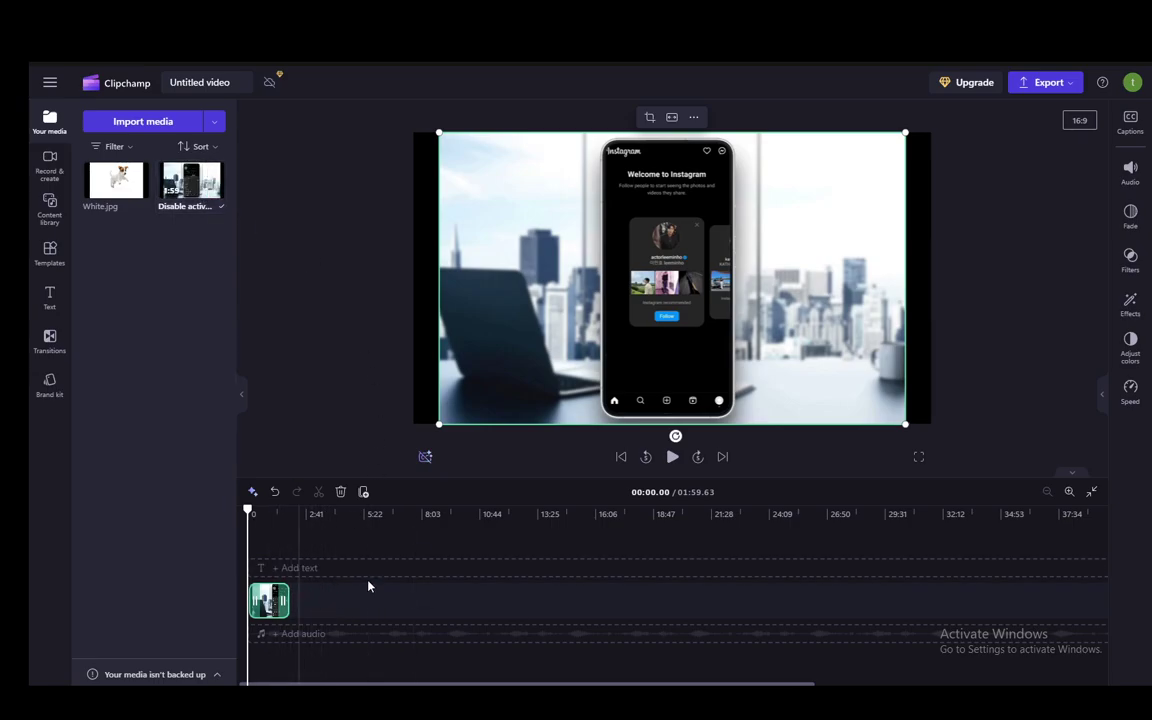
left_click(1130, 390)
left_click_drag(1036, 248, 843, 271)
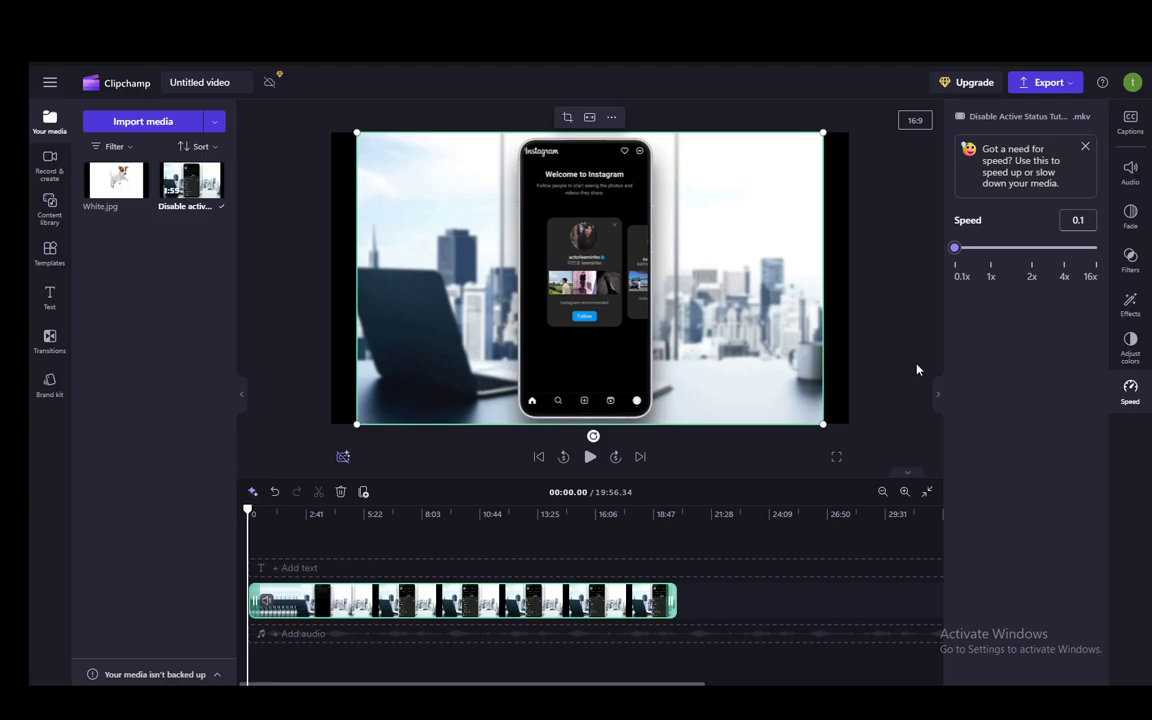
left_click(1142, 406)
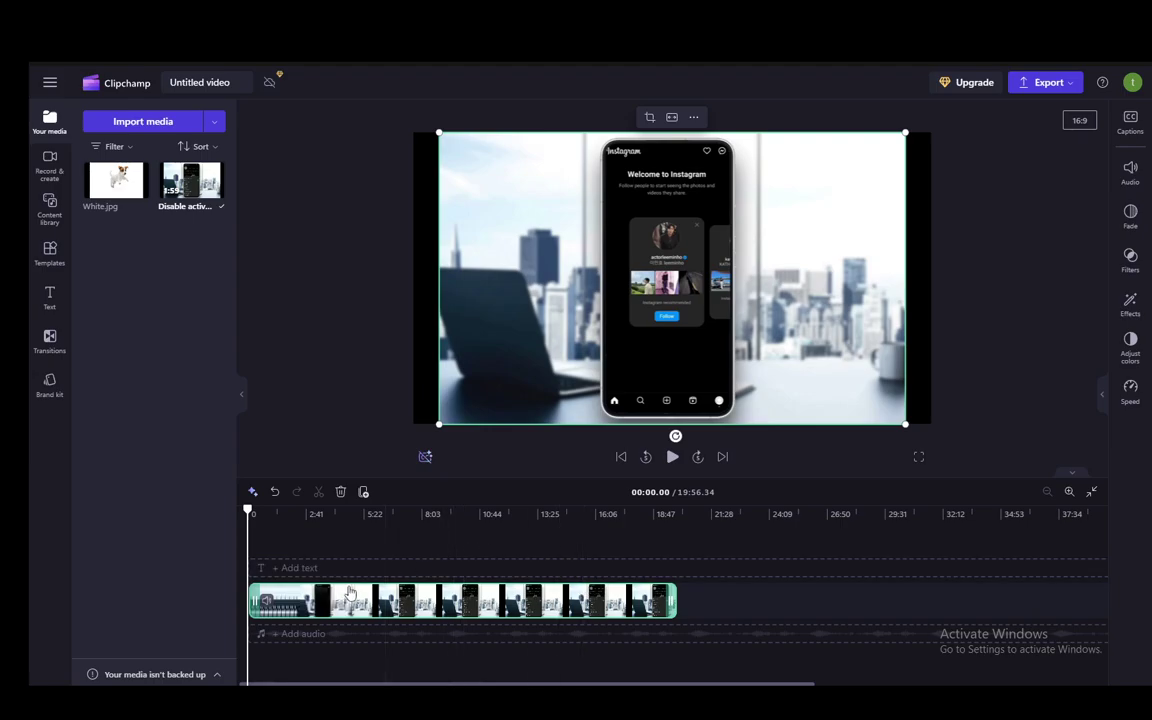
Step: Zoom the timeline in repeatedly until the ruler shows 0:01 marks across about 14 seconds
left_click(1068, 491)
left_click(1068, 491)
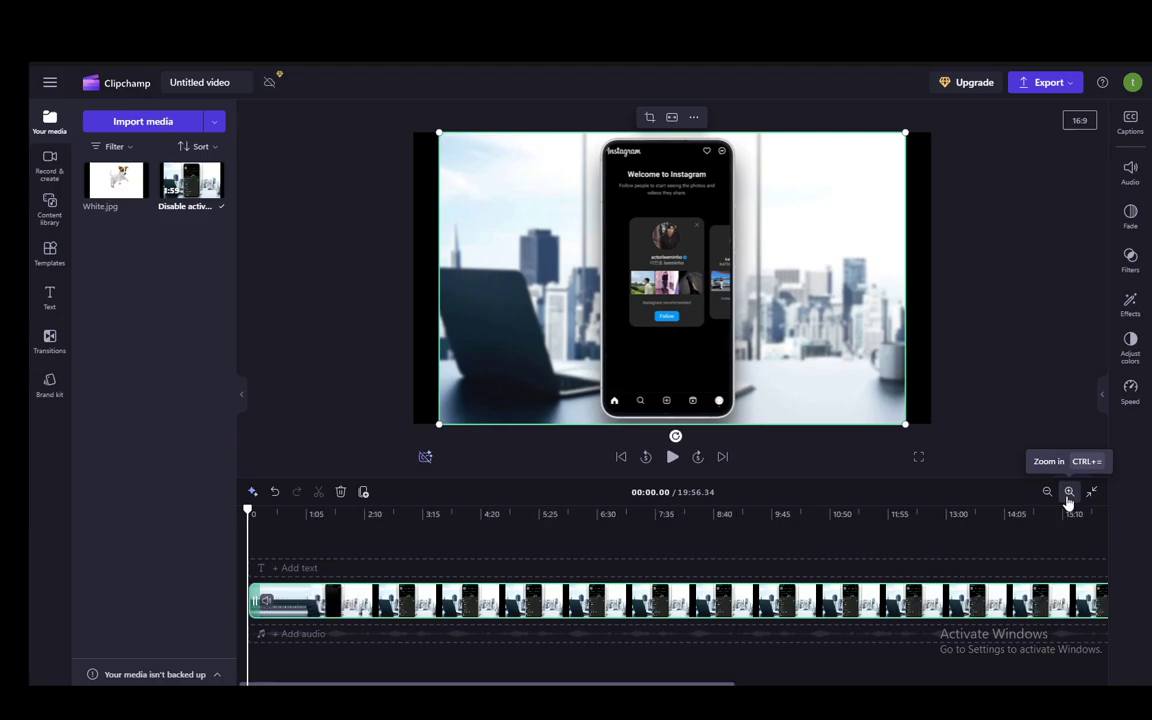
left_click(1068, 491)
left_click(1068, 491)
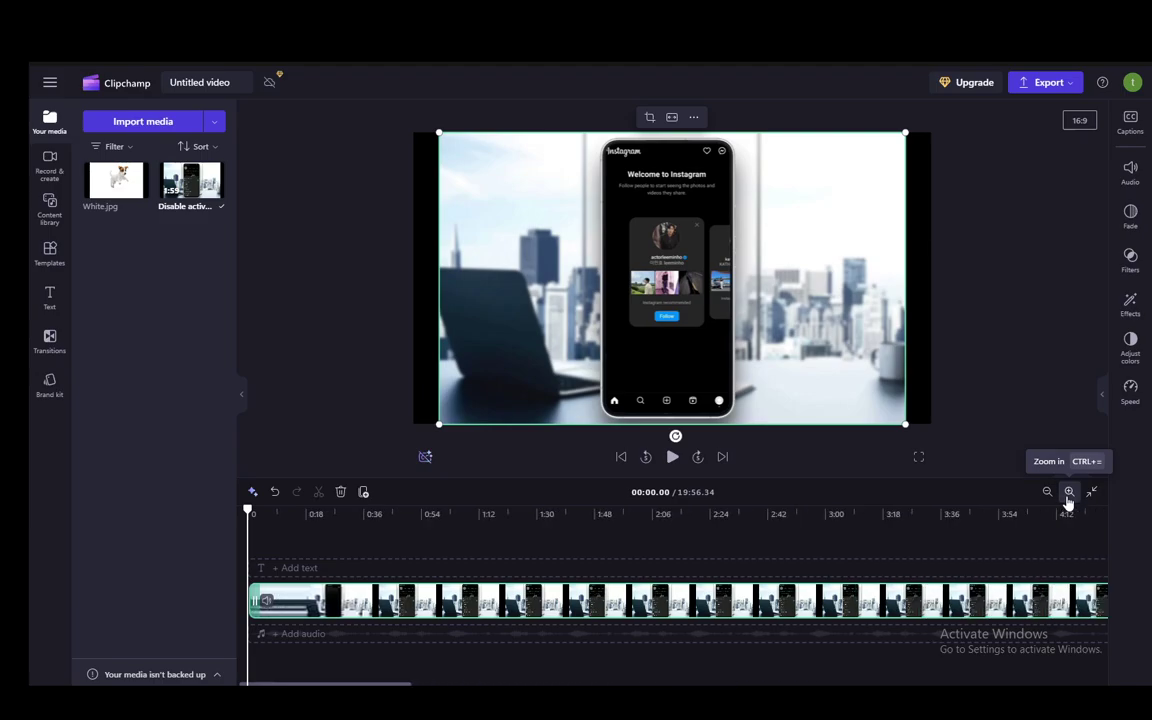
left_click(1068, 491)
left_click(1068, 491)
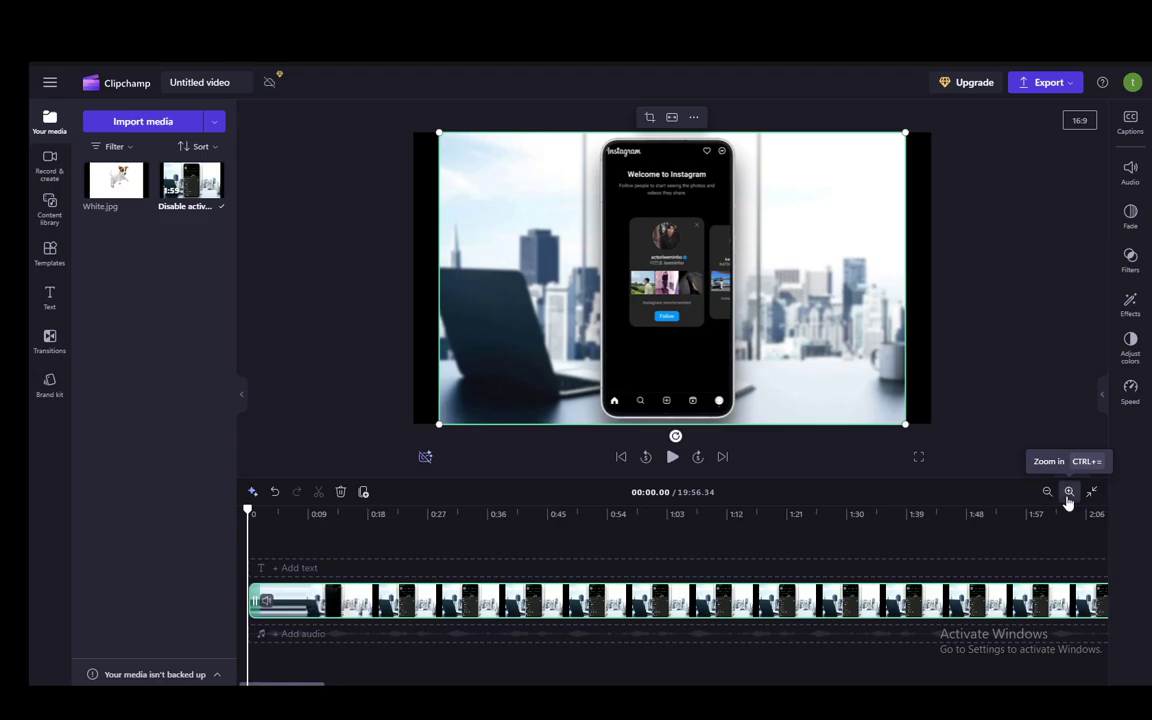
left_click(1068, 491)
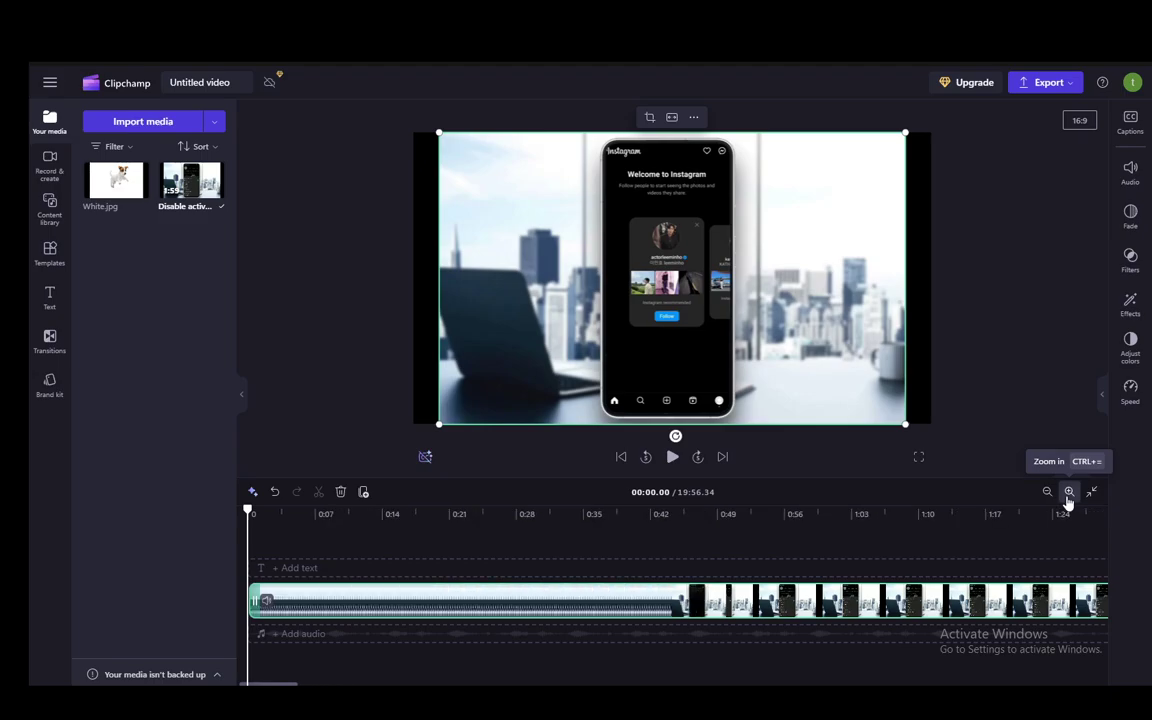
left_click(1068, 491)
left_click(1068, 491)
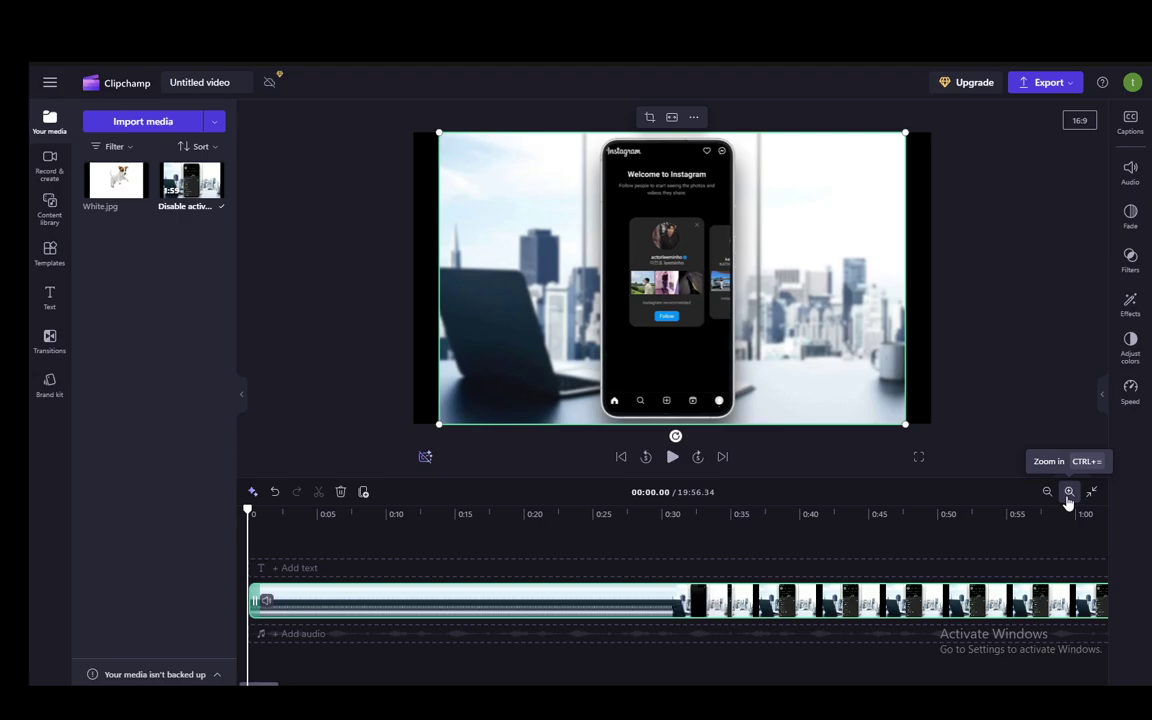
left_click(1068, 493)
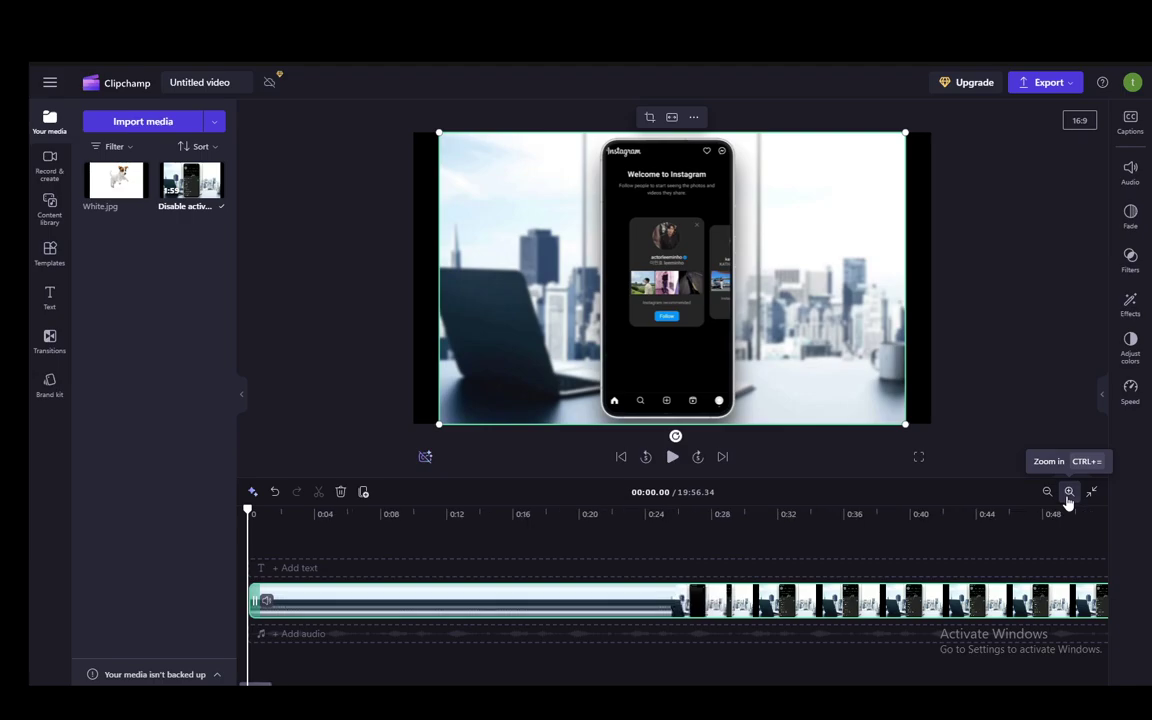
left_click(1067, 495)
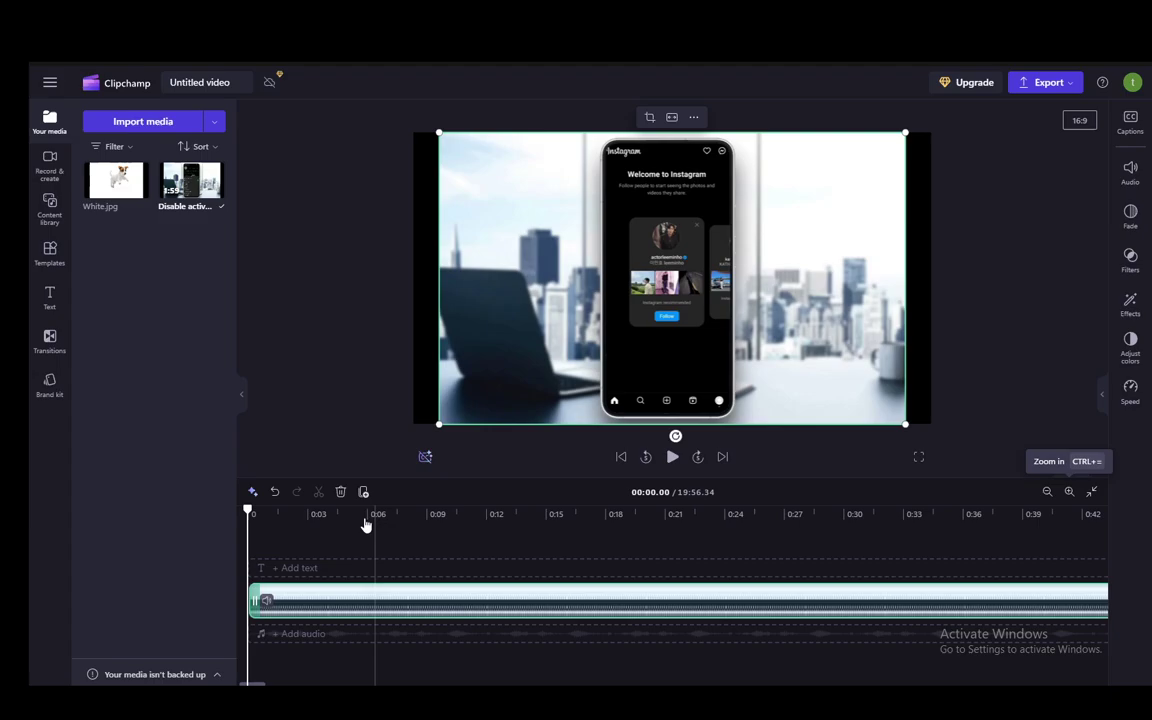
left_click(1070, 493)
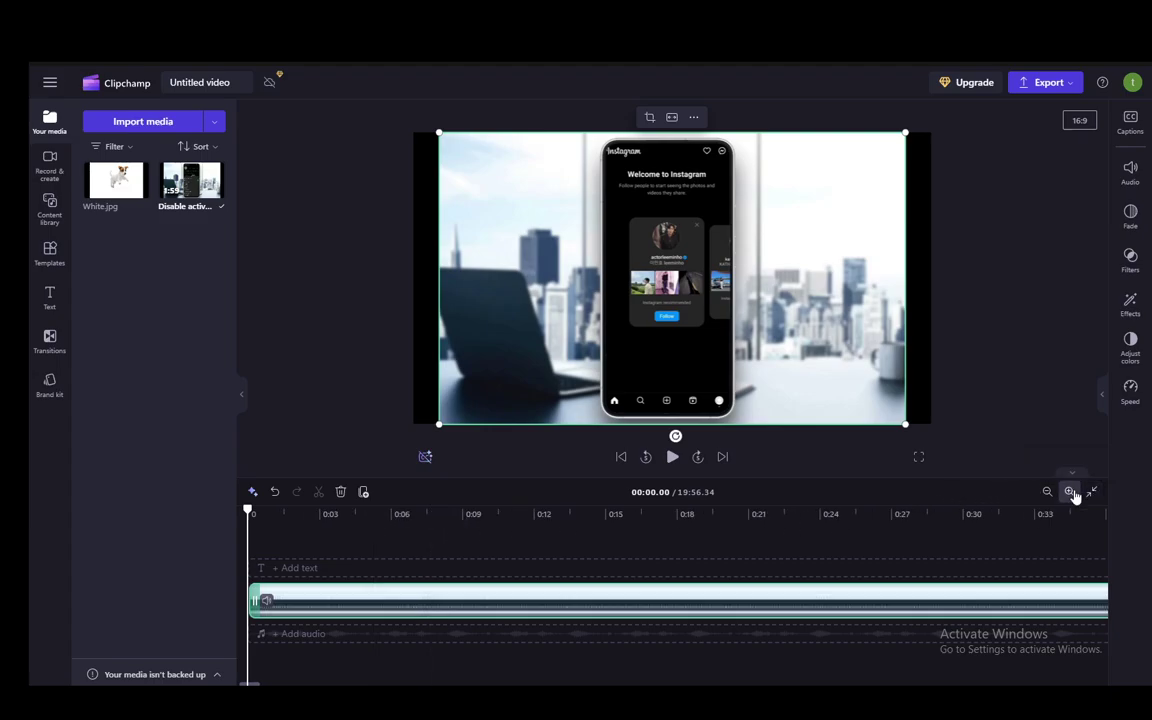
left_click(1071, 493)
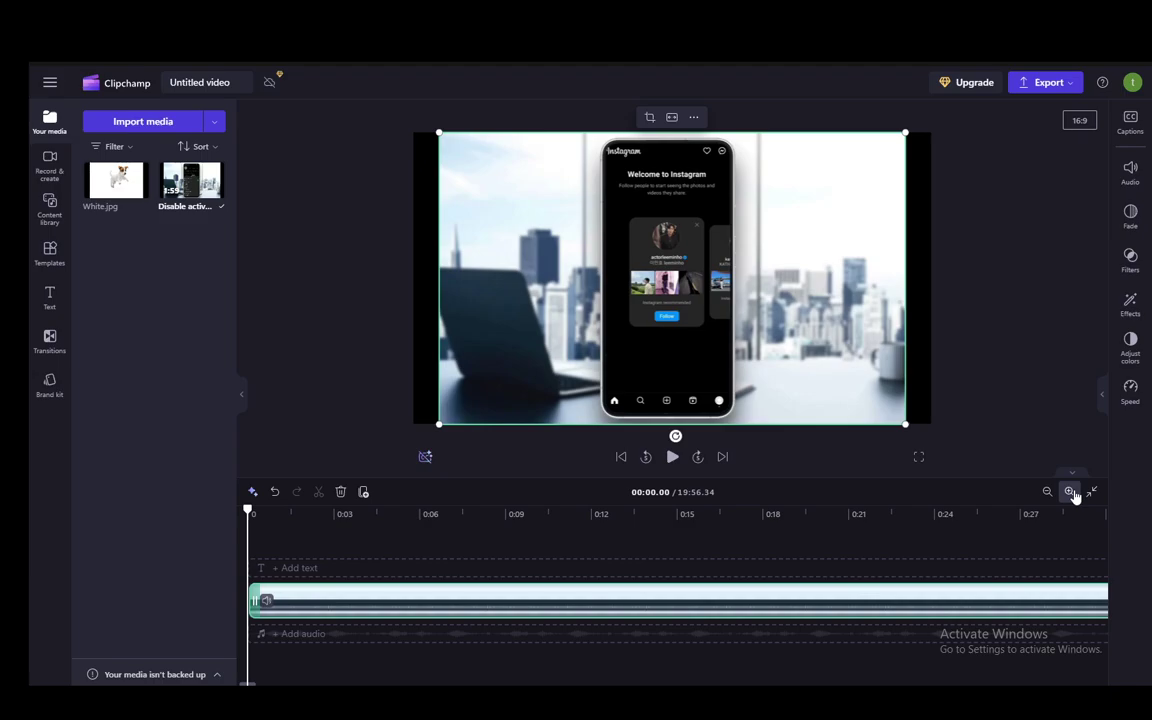
left_click(1070, 493)
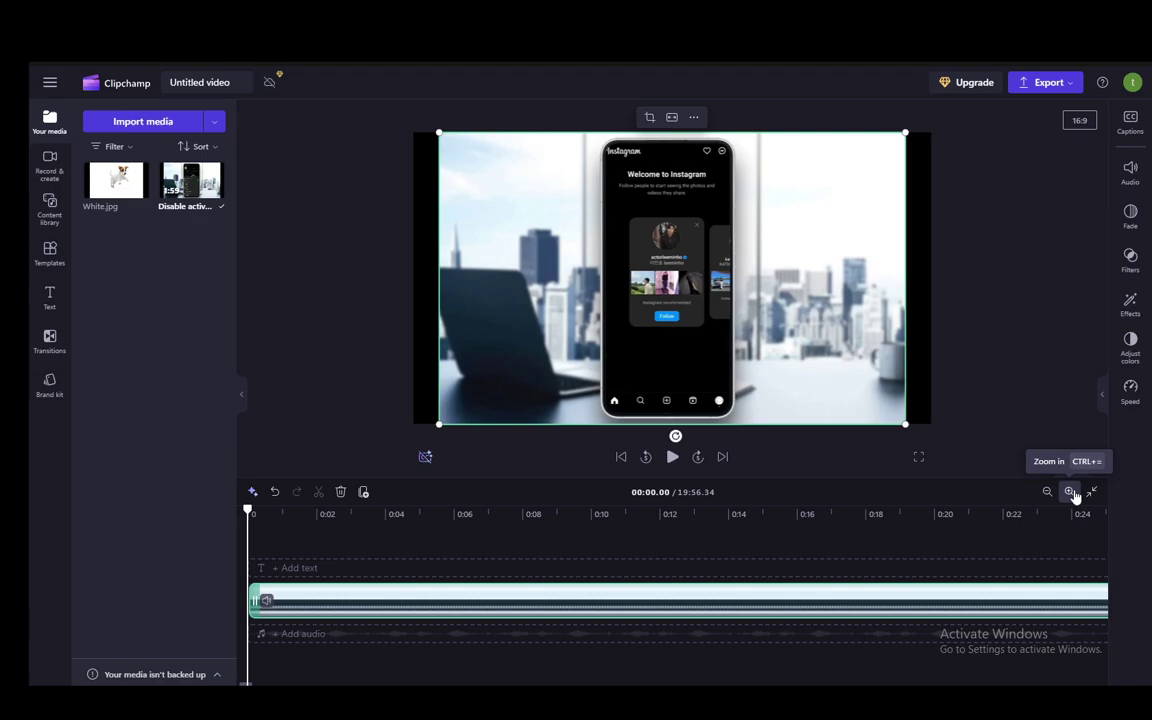
left_click(1071, 493)
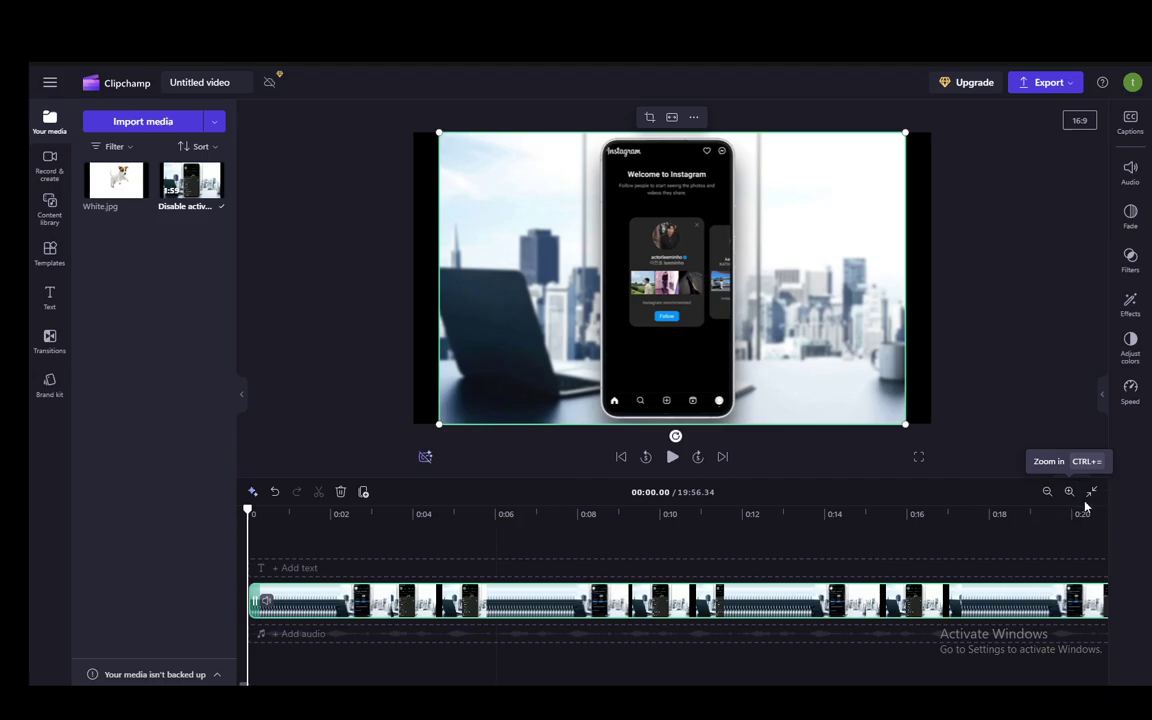
left_click(1069, 493)
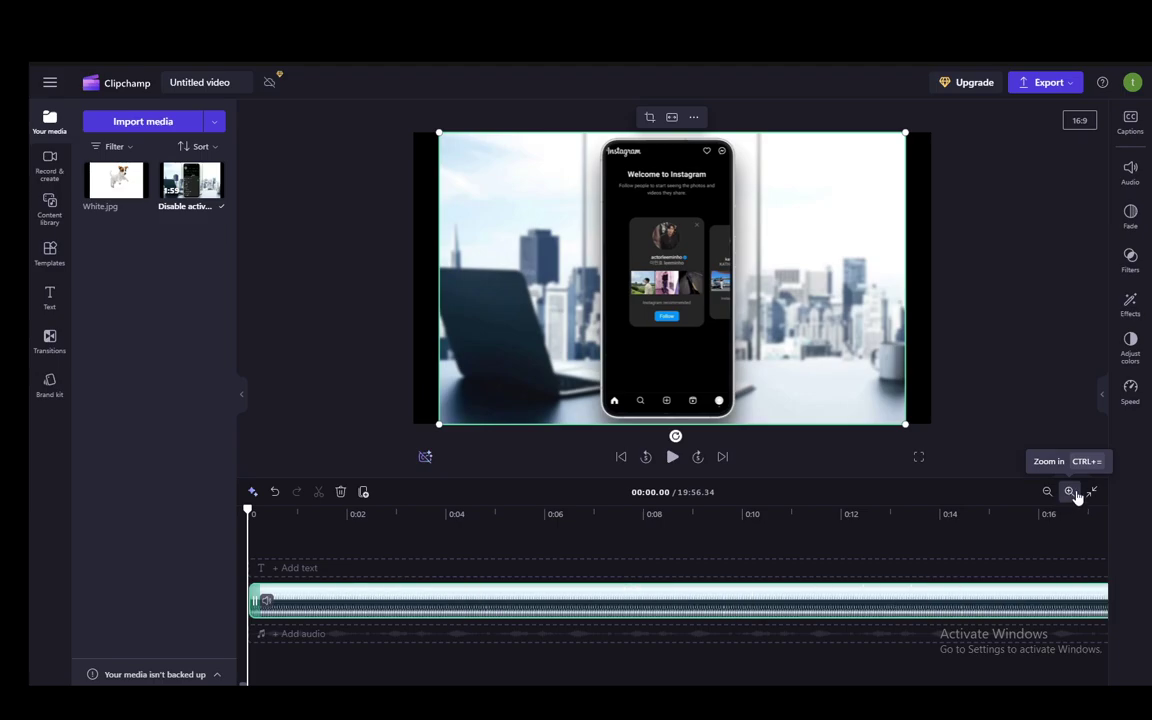
left_click(1070, 492)
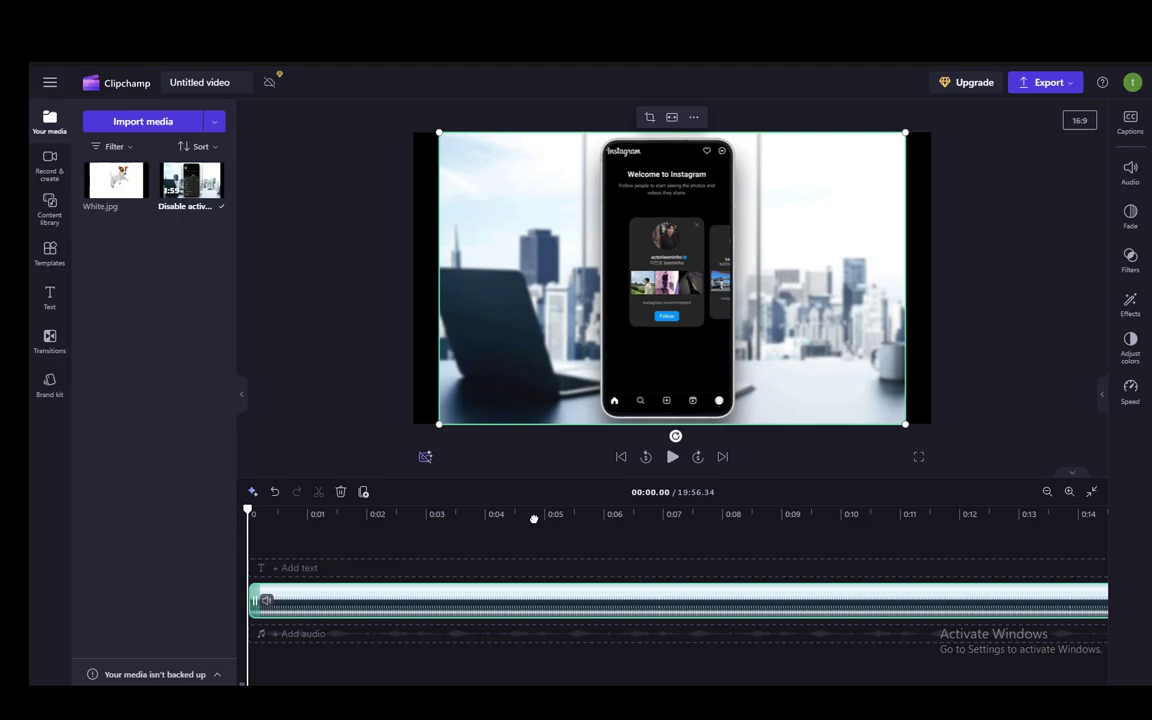
Step: Split the clip at about 0:06, then again just after it to isolate a single frame
left_click(604, 521)
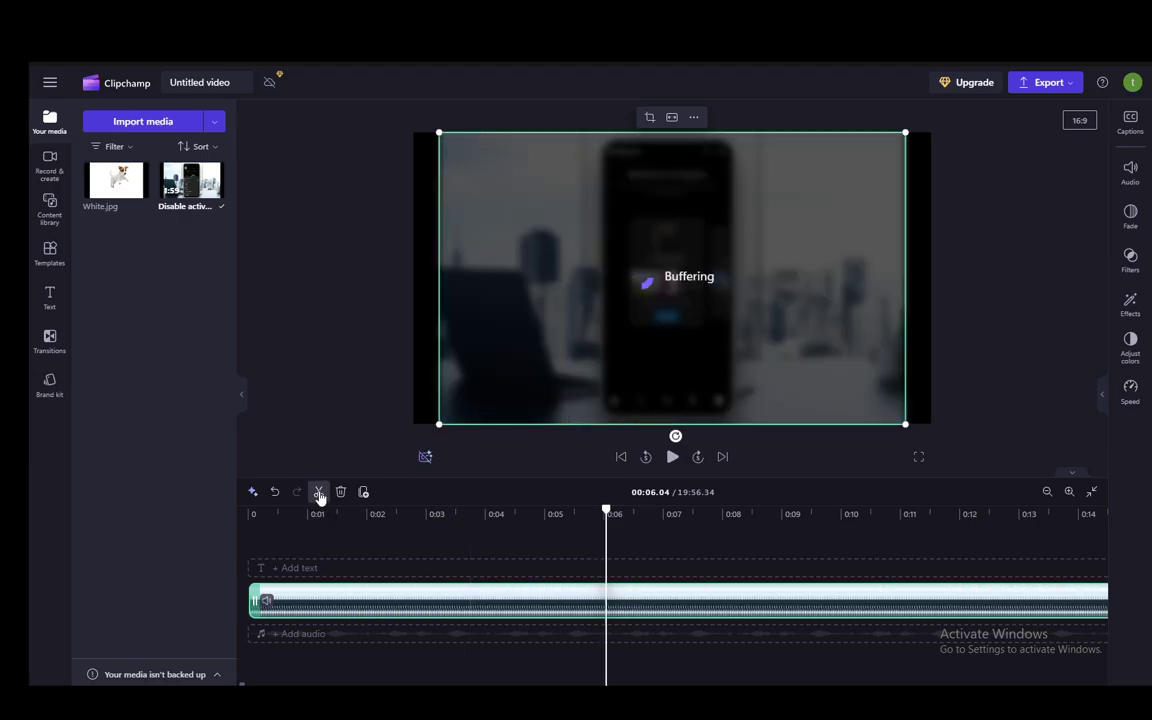
left_click(318, 493)
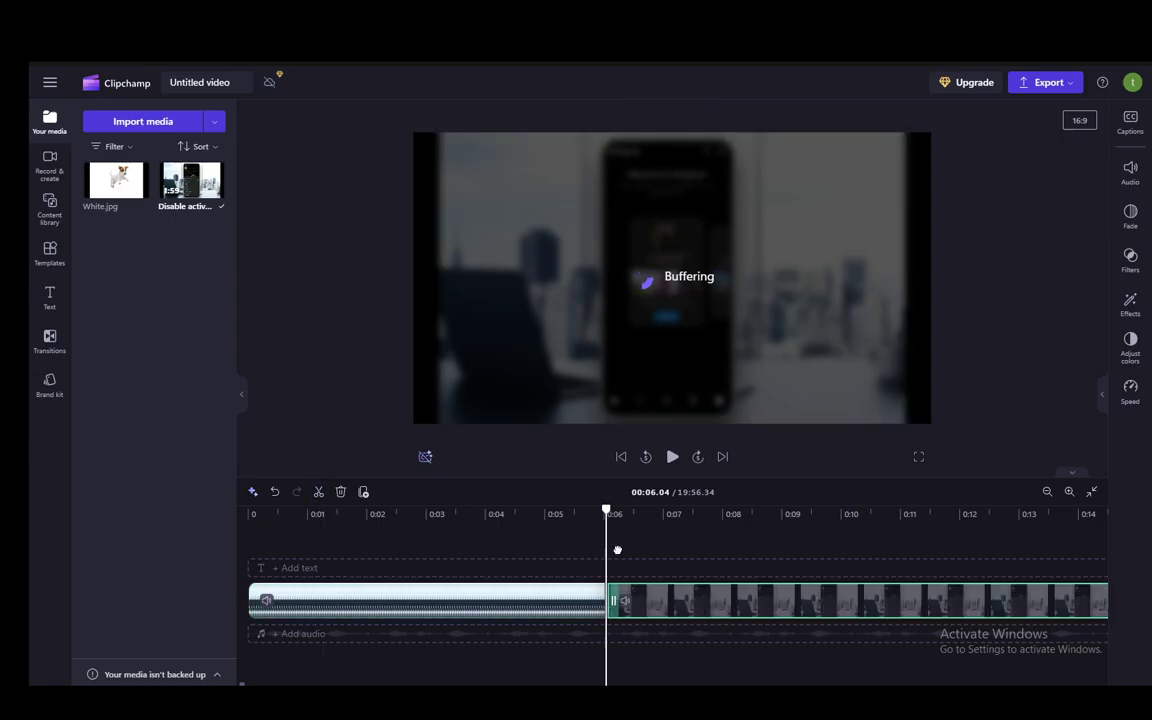
left_click(608, 512)
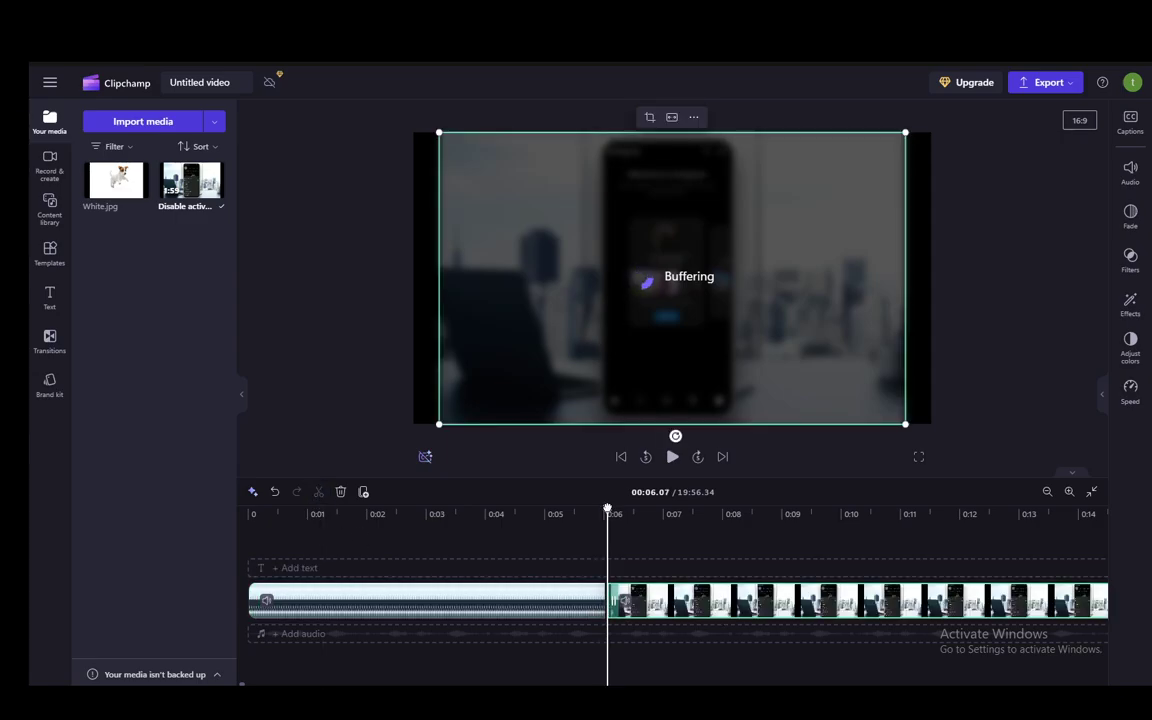
left_click_drag(608, 510, 611, 511)
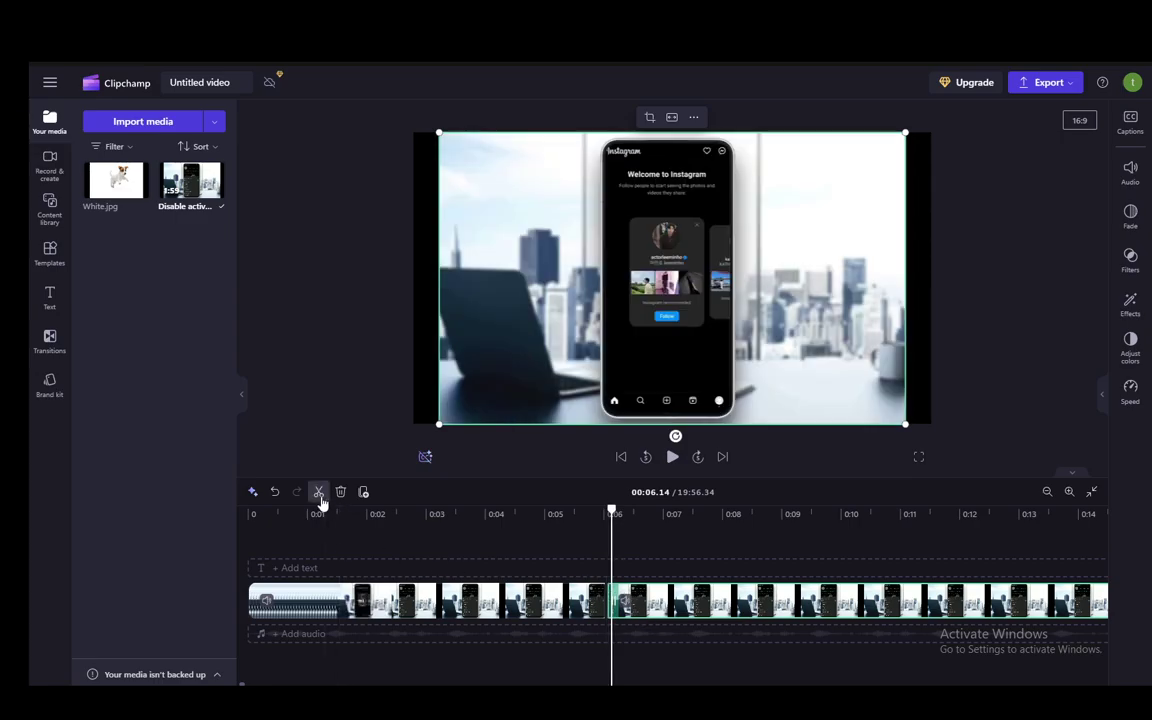
left_click(318, 491)
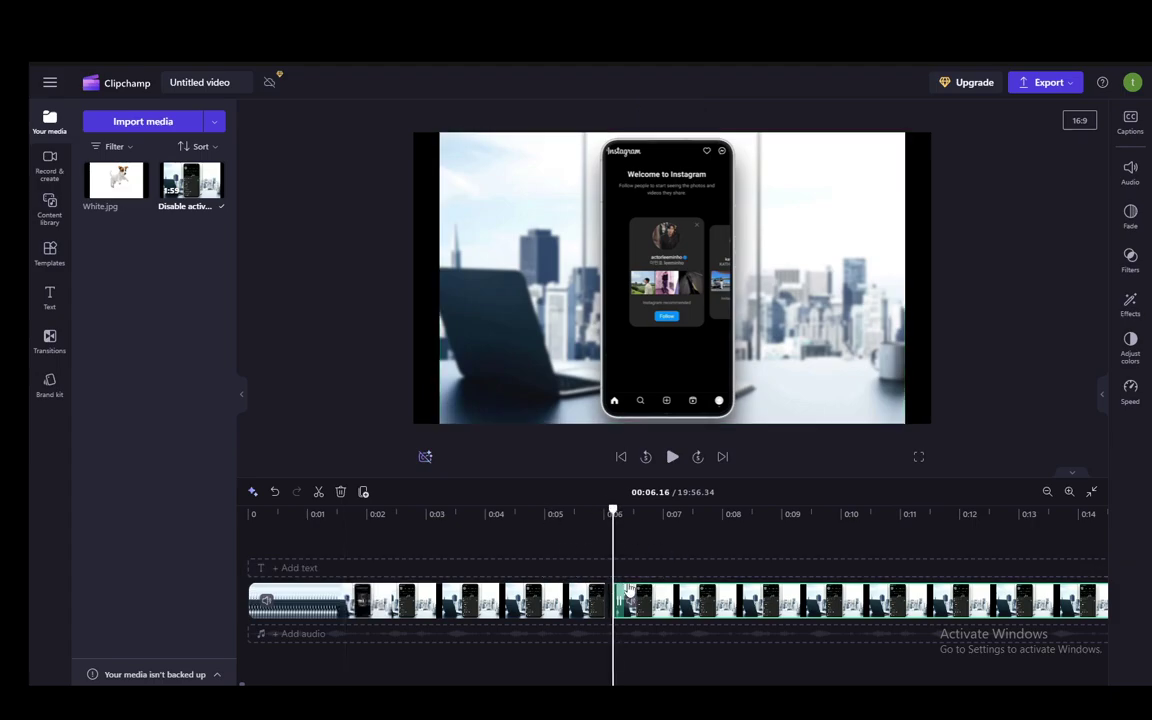
Step: Drag the later clip piece right to start near 0:10, leaving an empty gap after 0:06
left_click(551, 530)
left_click_drag(650, 600, 818, 600)
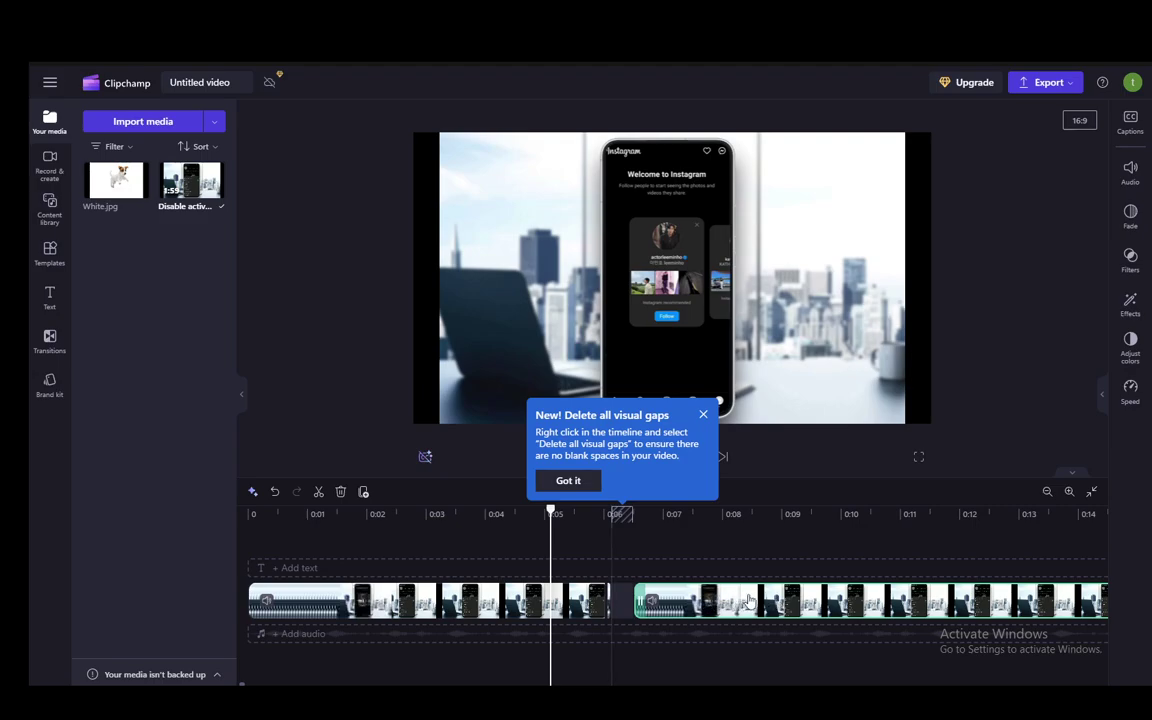
mouse_move(744, 603)
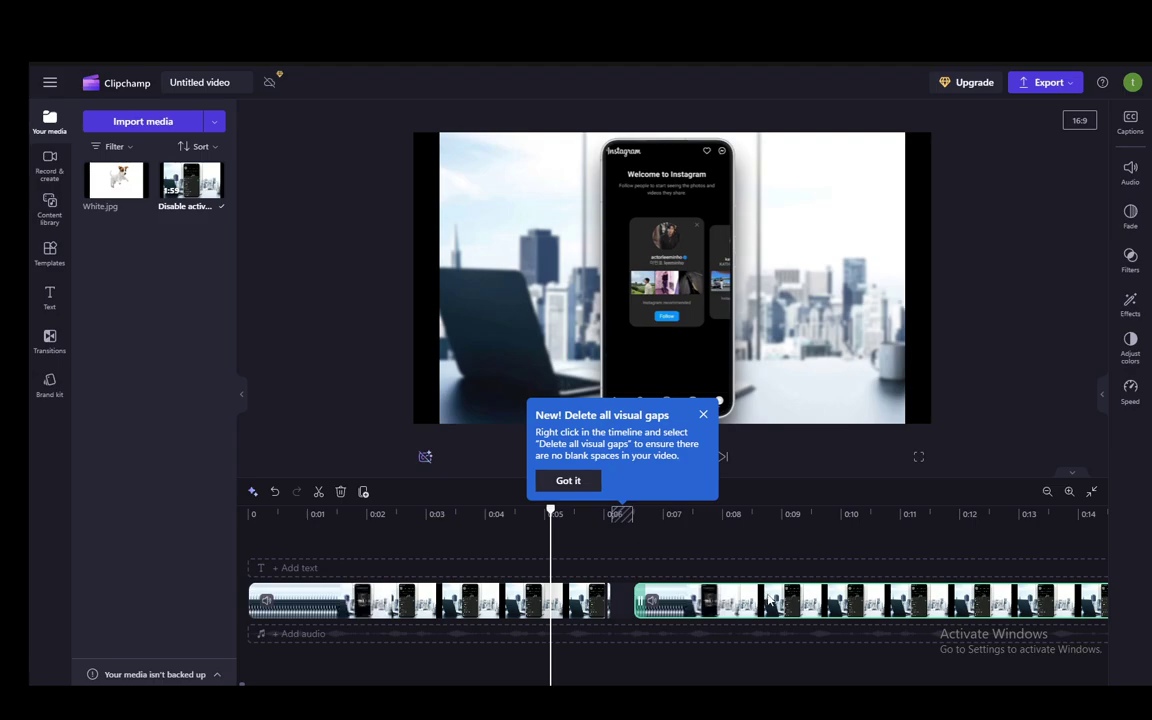
mouse_move(770, 603)
left_mouse_down()
mouse_move(815, 596)
mouse_move(772, 602)
left_mouse_up()
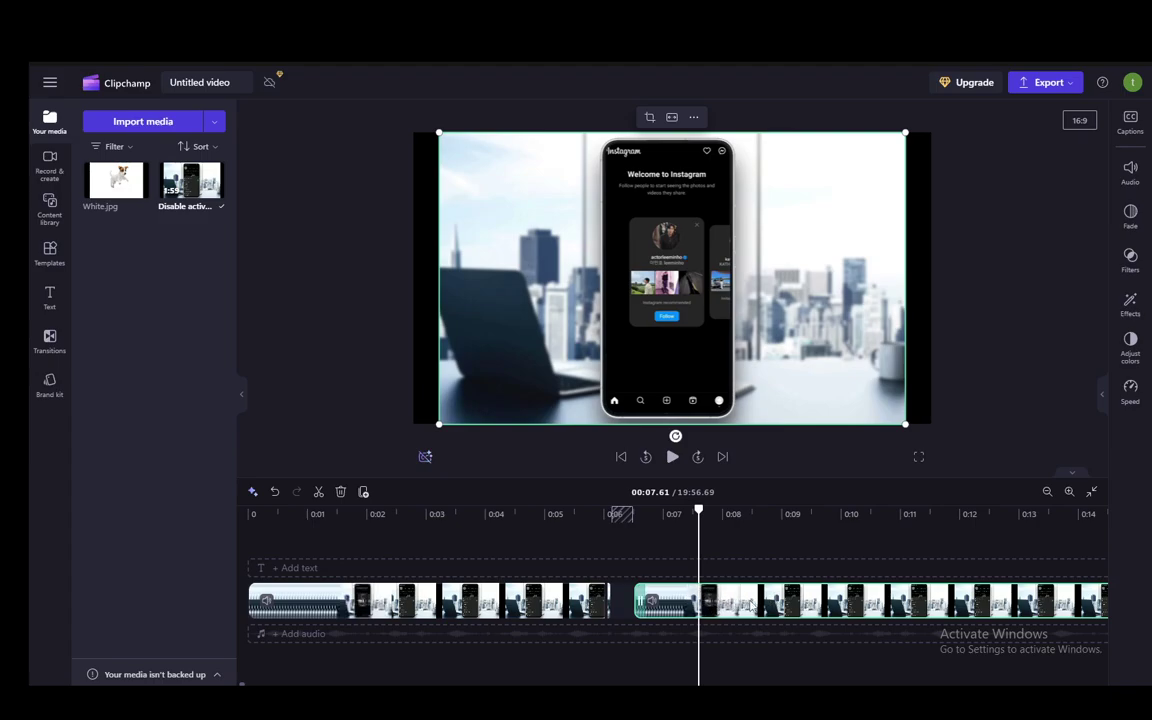
left_click(710, 513)
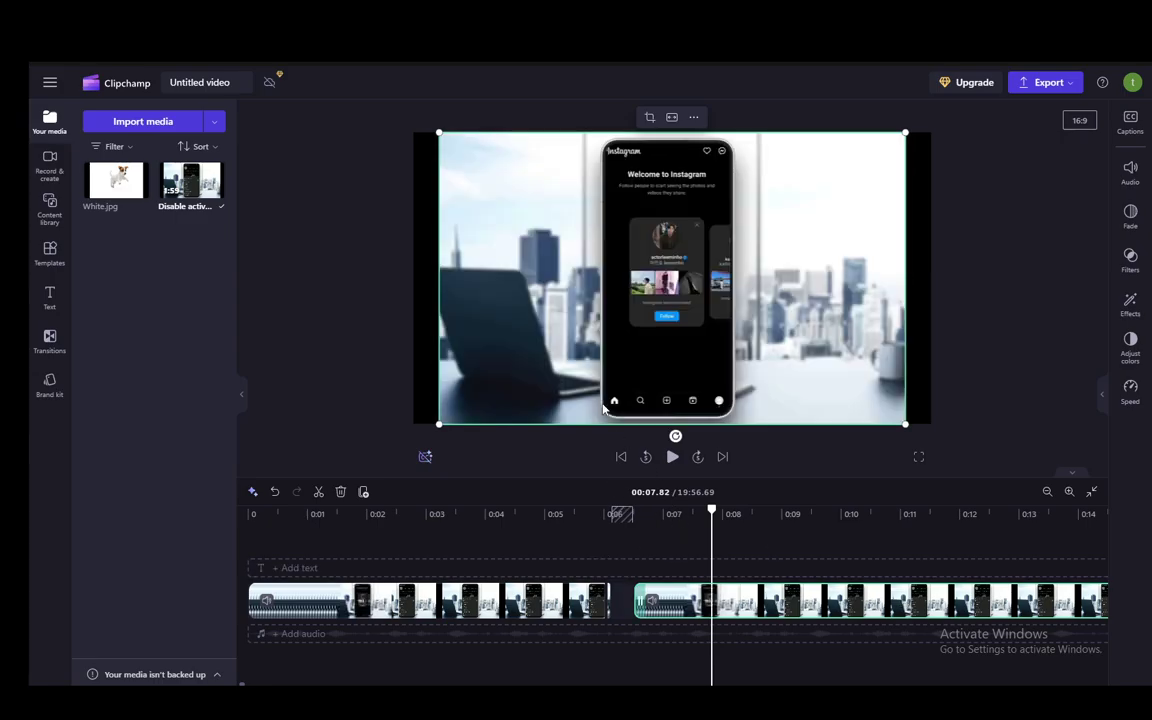
left_click_drag(798, 606, 818, 609)
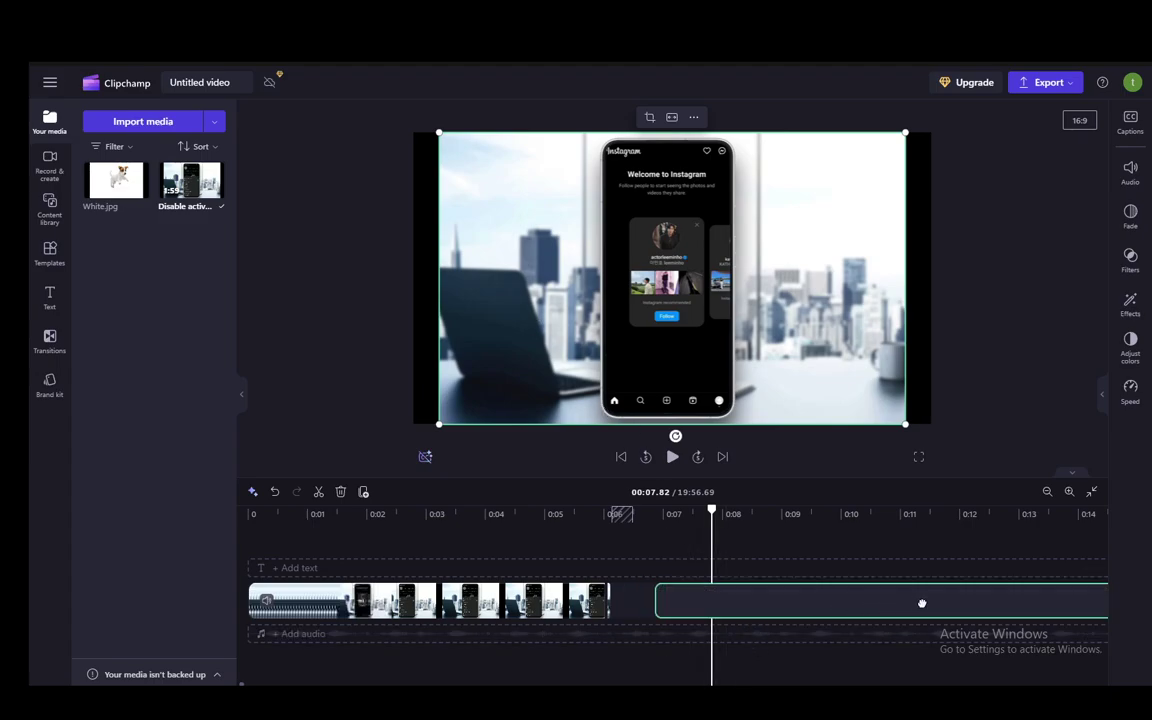
left_click_drag(947, 601, 862, 548)
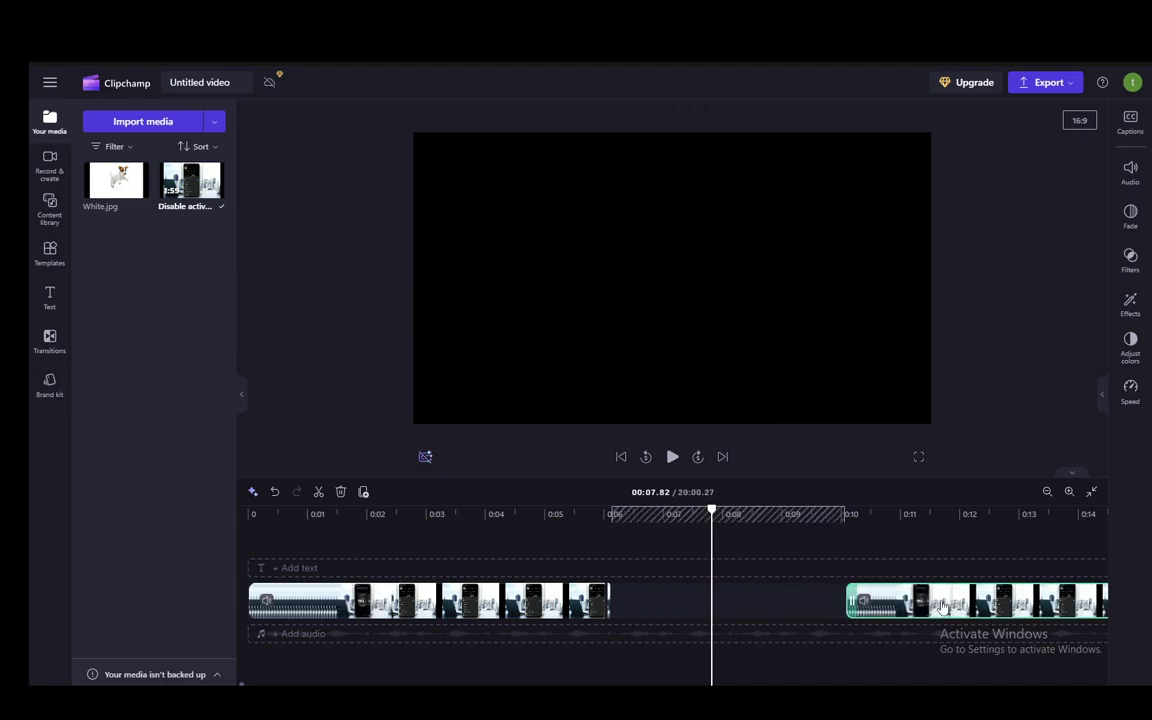